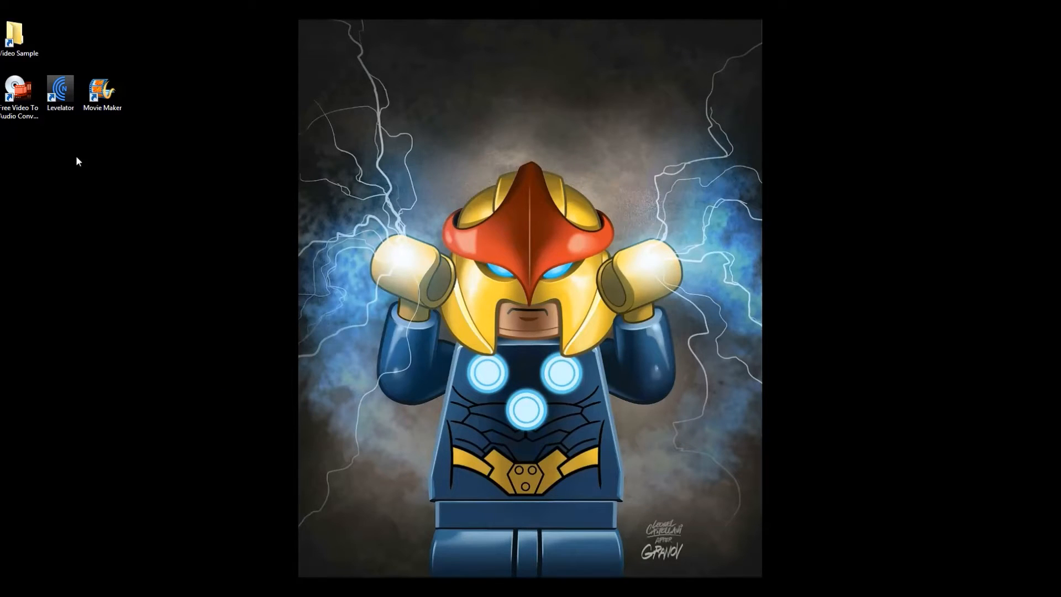
Step: Open the Video Sample folder from the desktop and select the video file 001.MOV
click(60, 89)
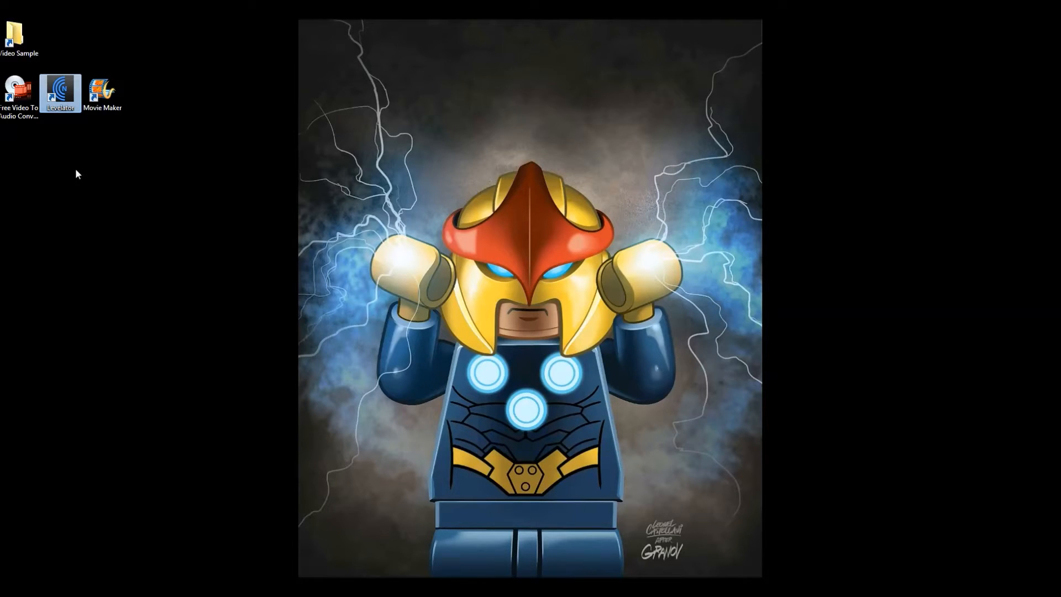
click(19, 105)
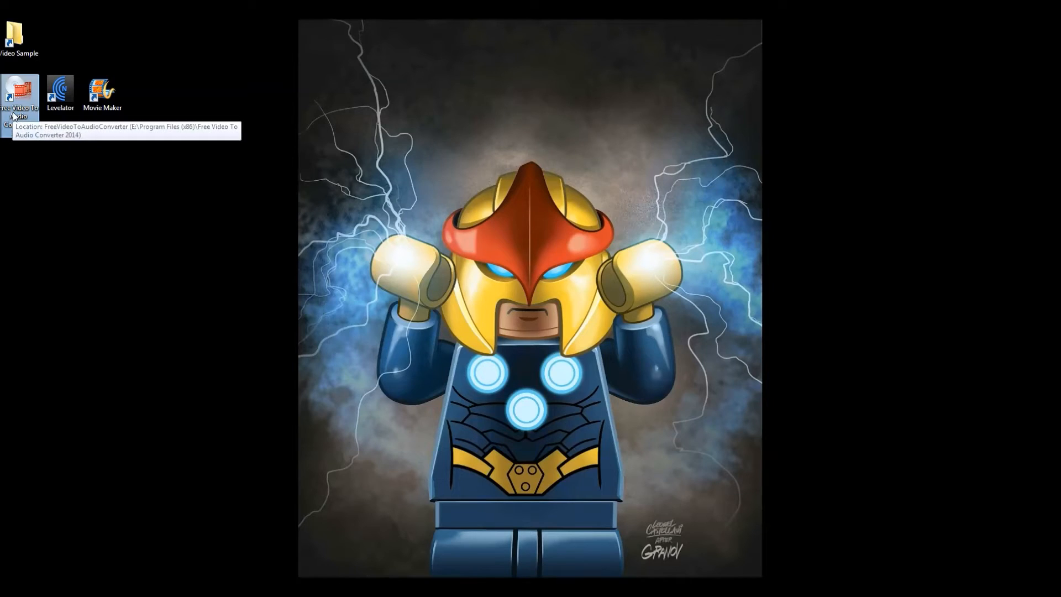
double_click(15, 36)
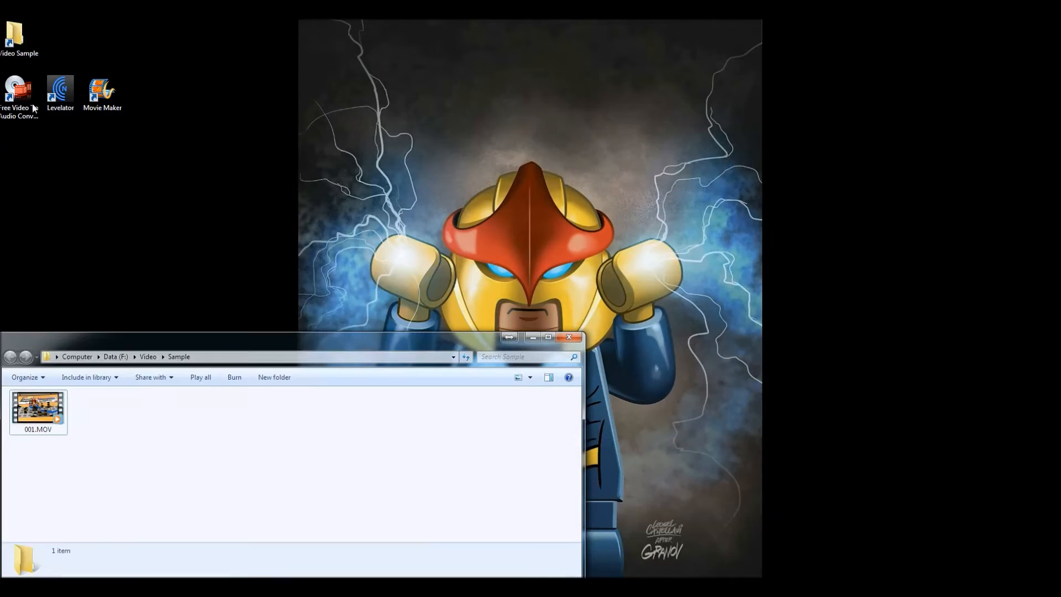
click(42, 417)
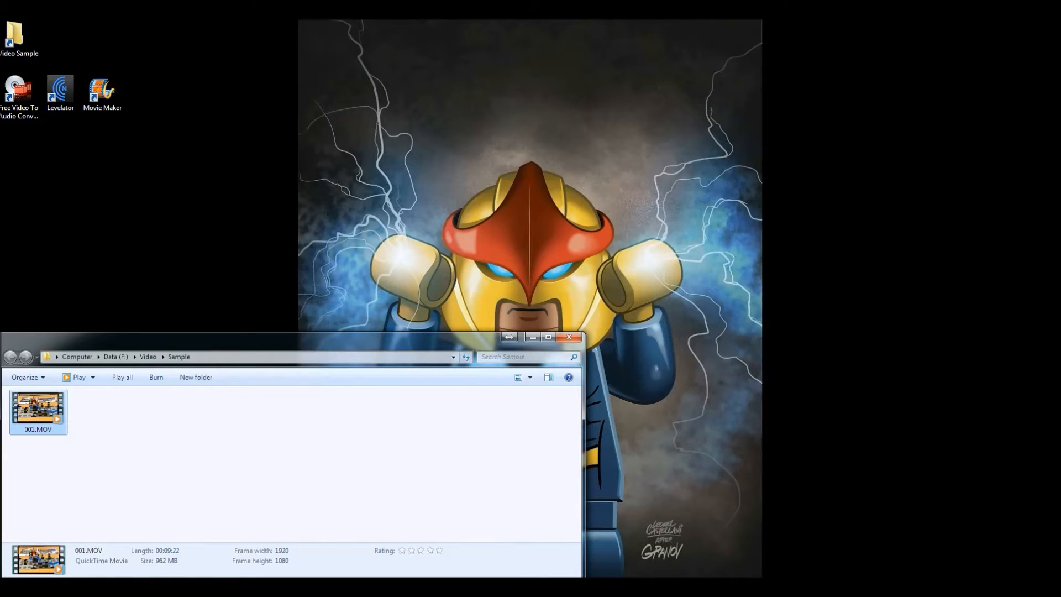
Step: In Free Video to Audio Converter, add 001.MOV as a task with WAV output saved to the input's folder
drag(513, 198, 698, 183)
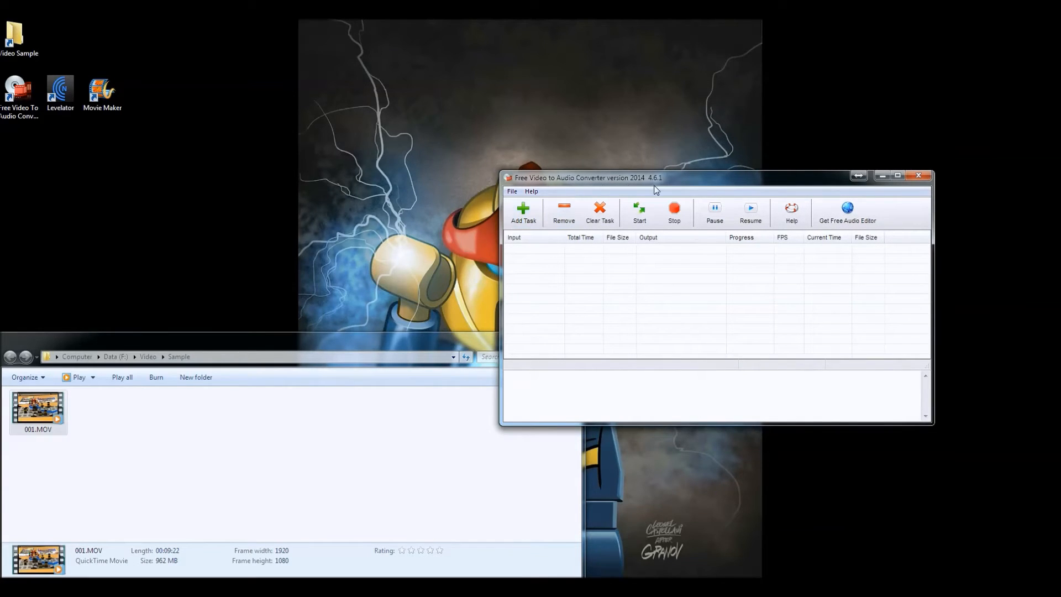
click(519, 211)
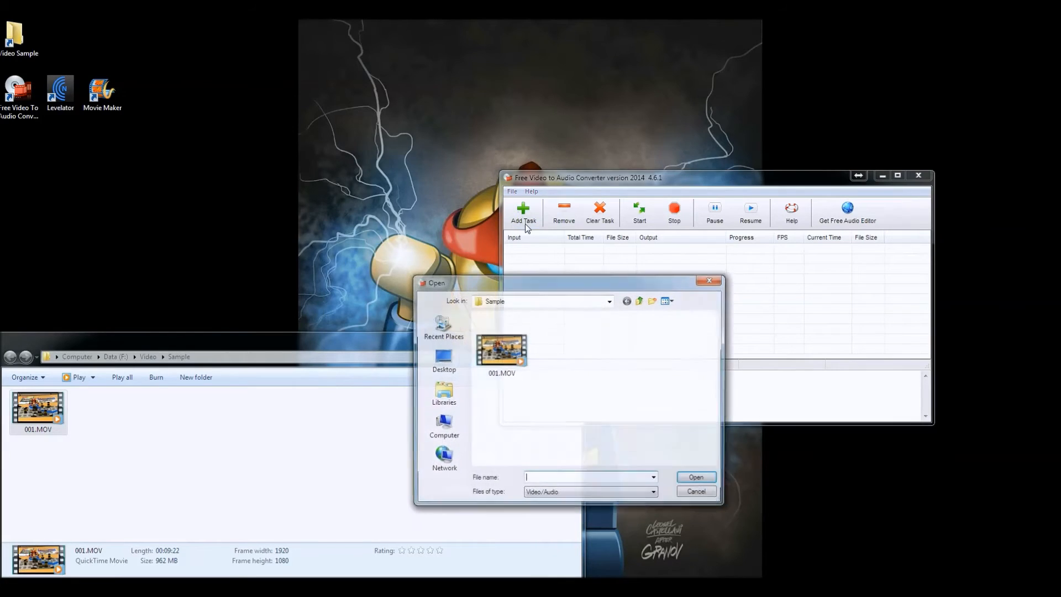
click(503, 352)
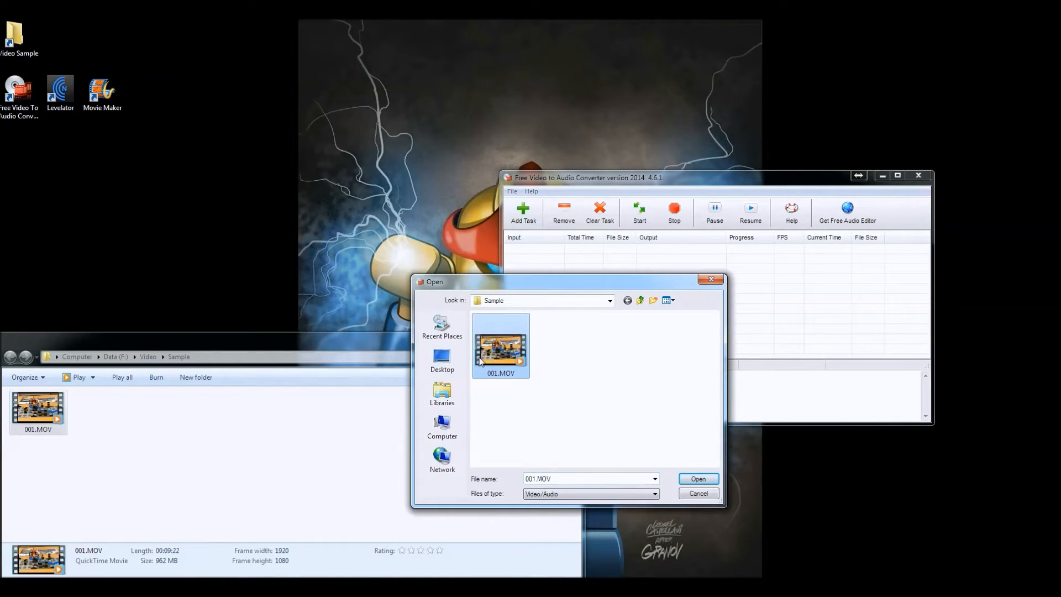
click(684, 479)
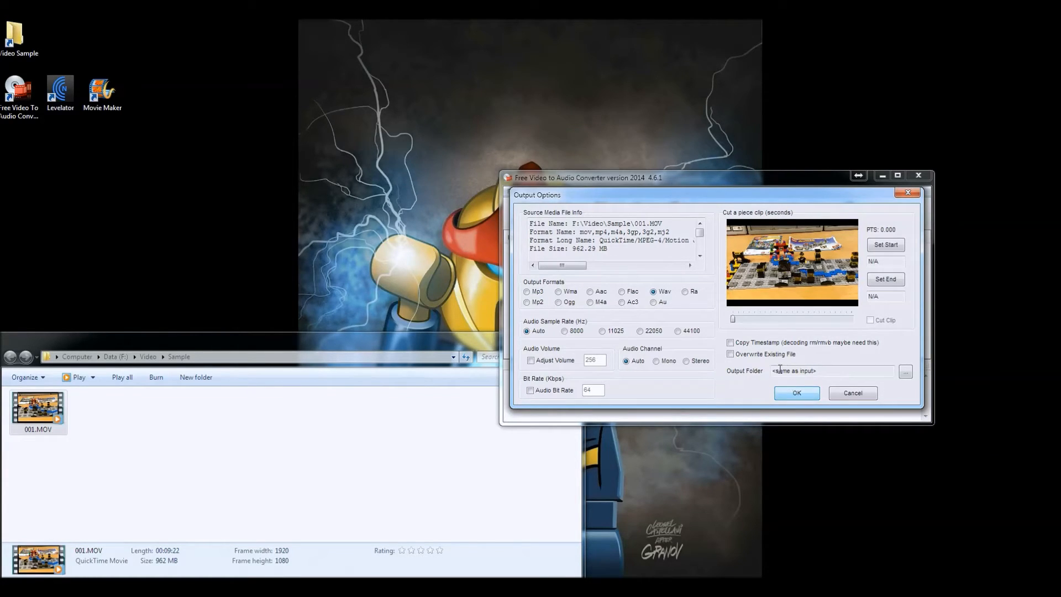
click(799, 394)
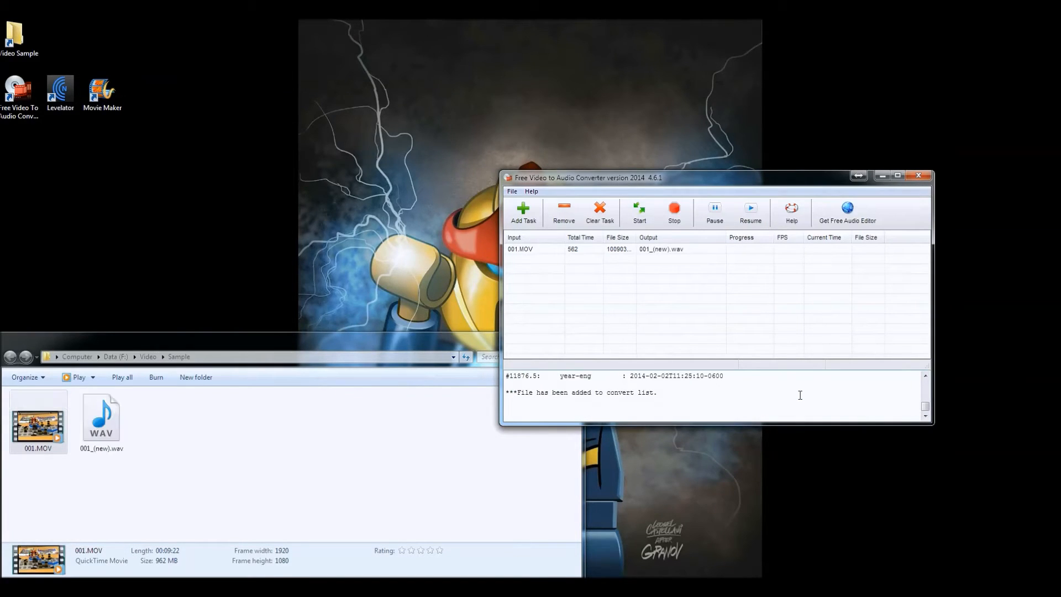
Step: Run the conversion of 001.MOV to 001_(new).wav and close the converter
click(98, 439)
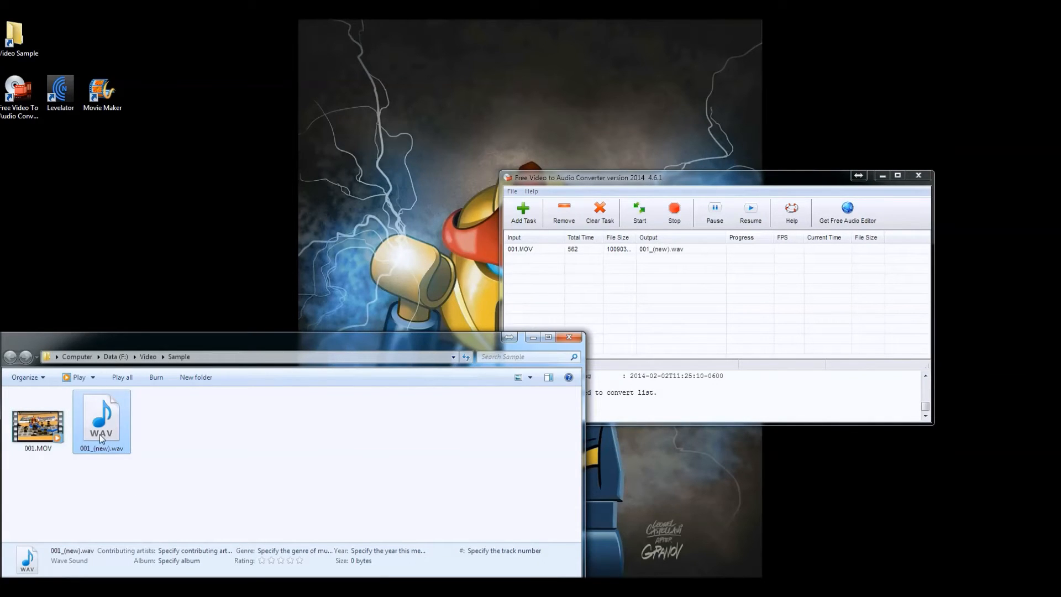
double_click(666, 183)
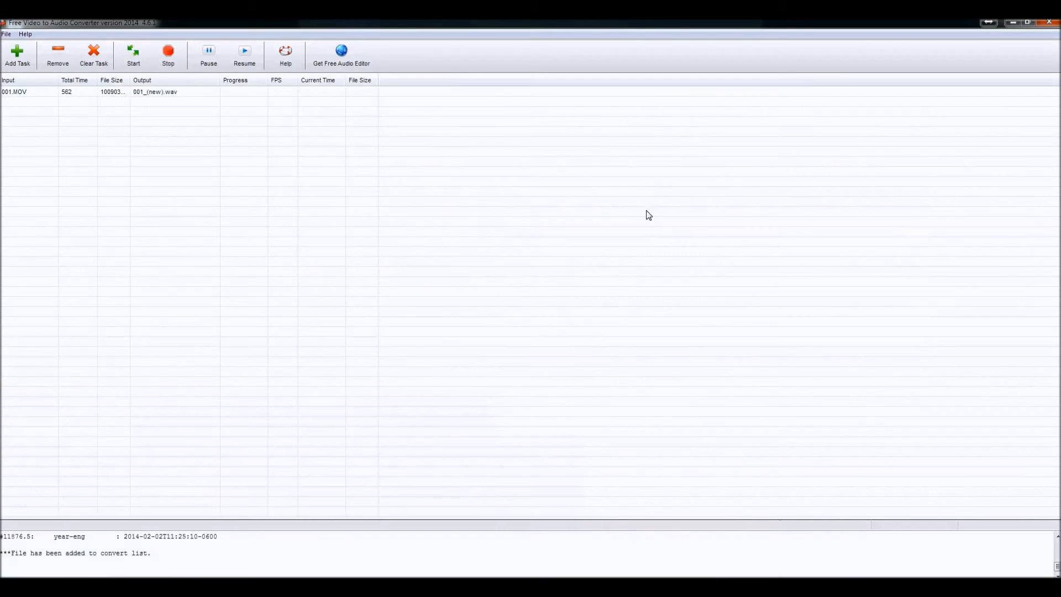
double_click(850, 27)
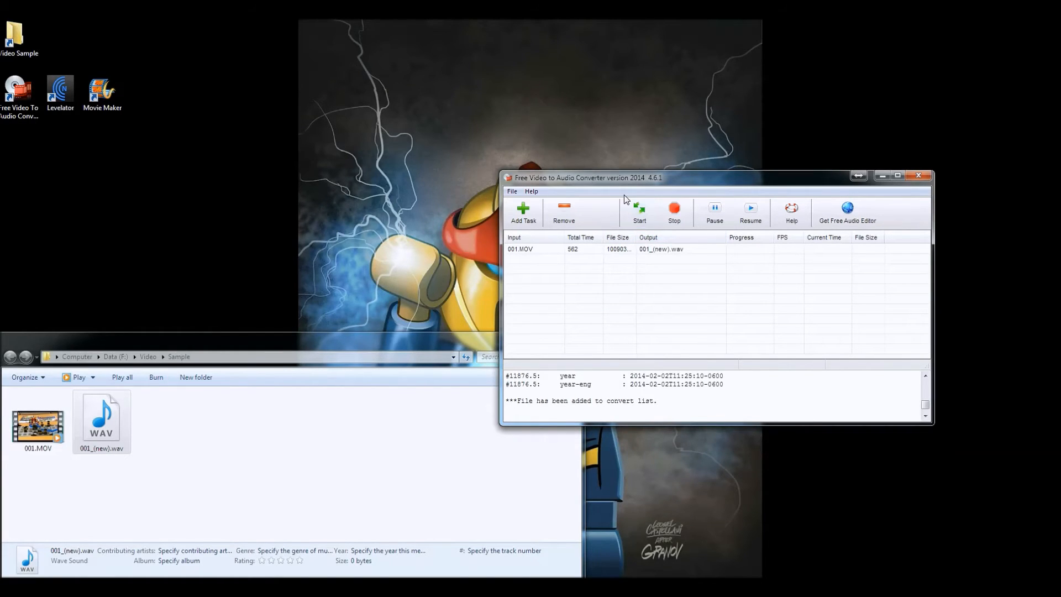
click(641, 220)
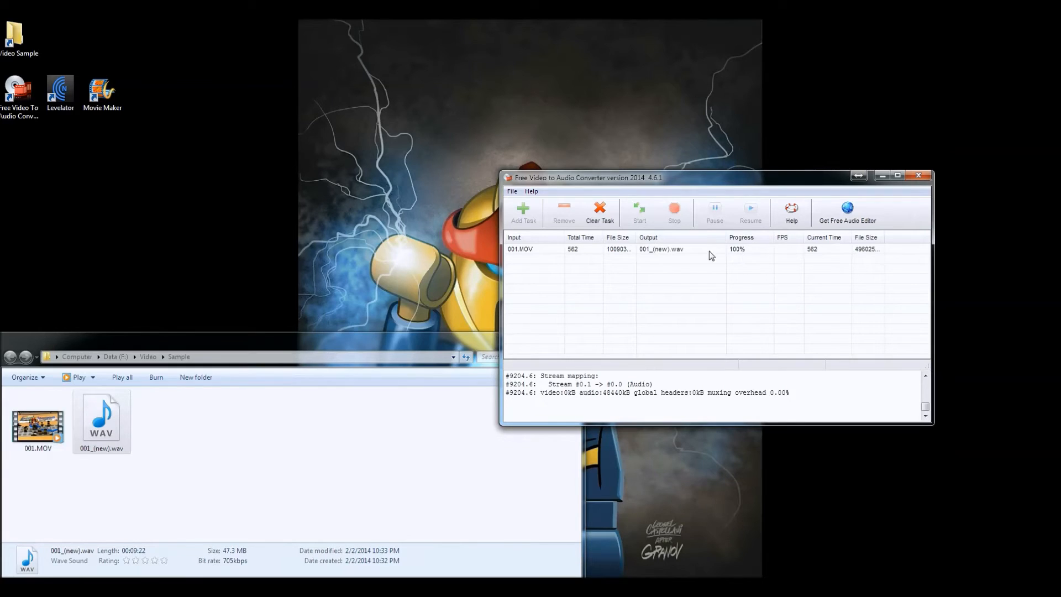
click(919, 177)
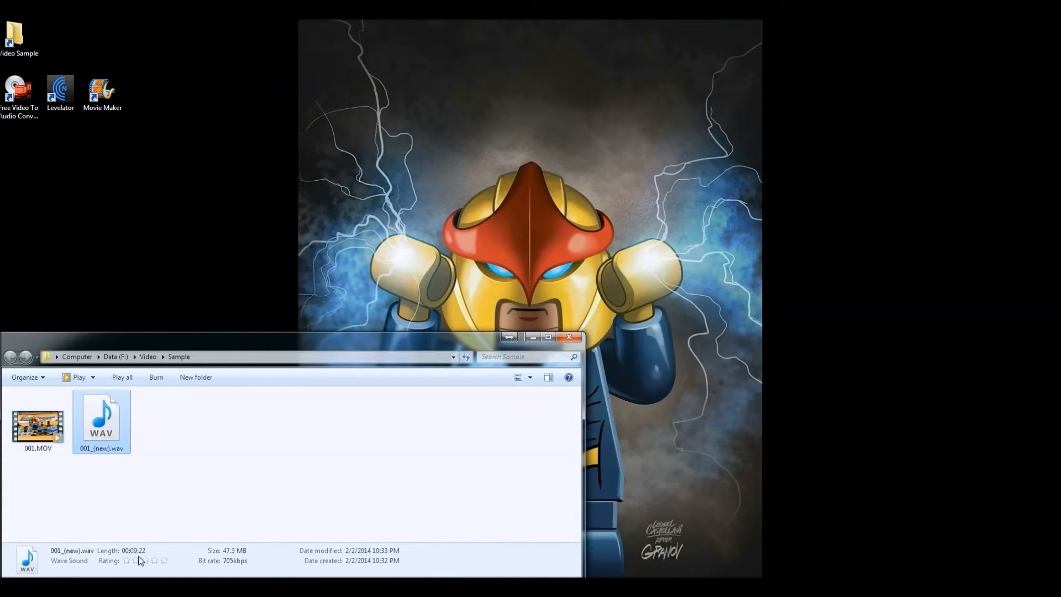
Step: Compare the file lengths of 001.MOV and 001_(new).wav in the Sample folder
click(41, 436)
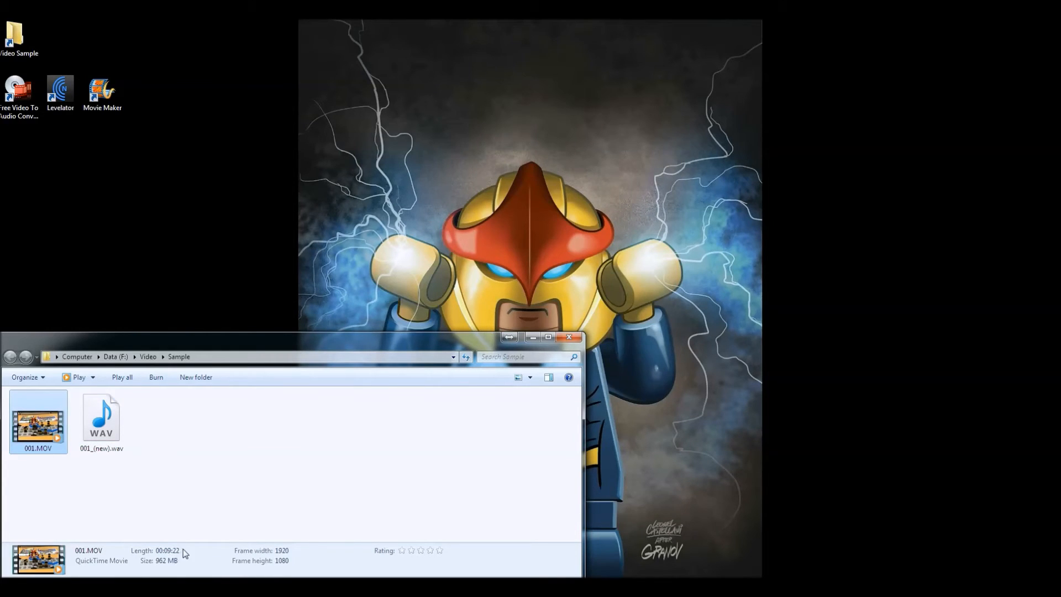
click(101, 421)
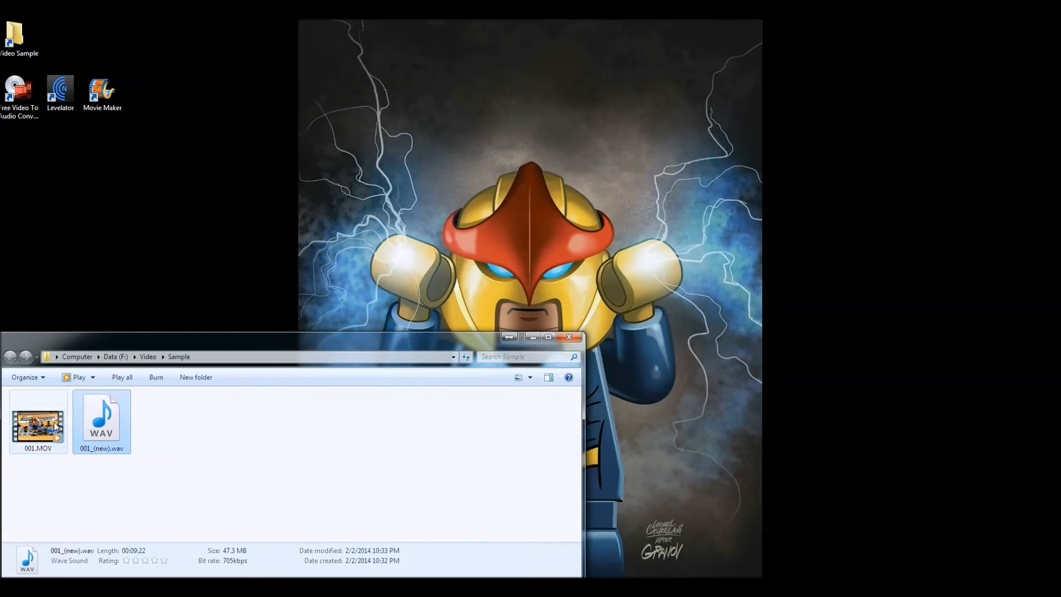
click(39, 420)
click(90, 423)
click(47, 429)
click(105, 423)
click(49, 429)
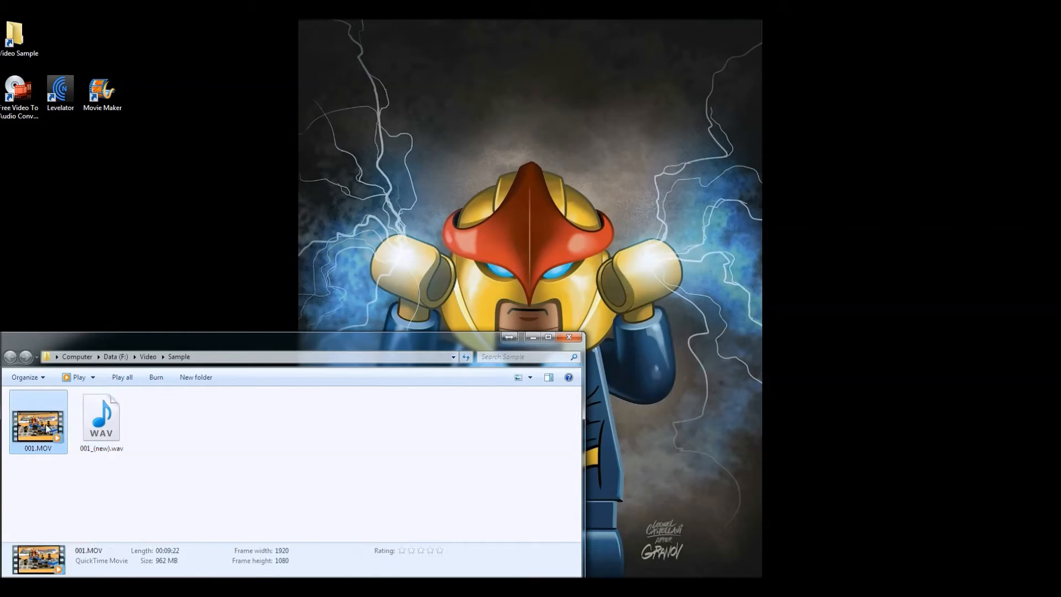
click(112, 450)
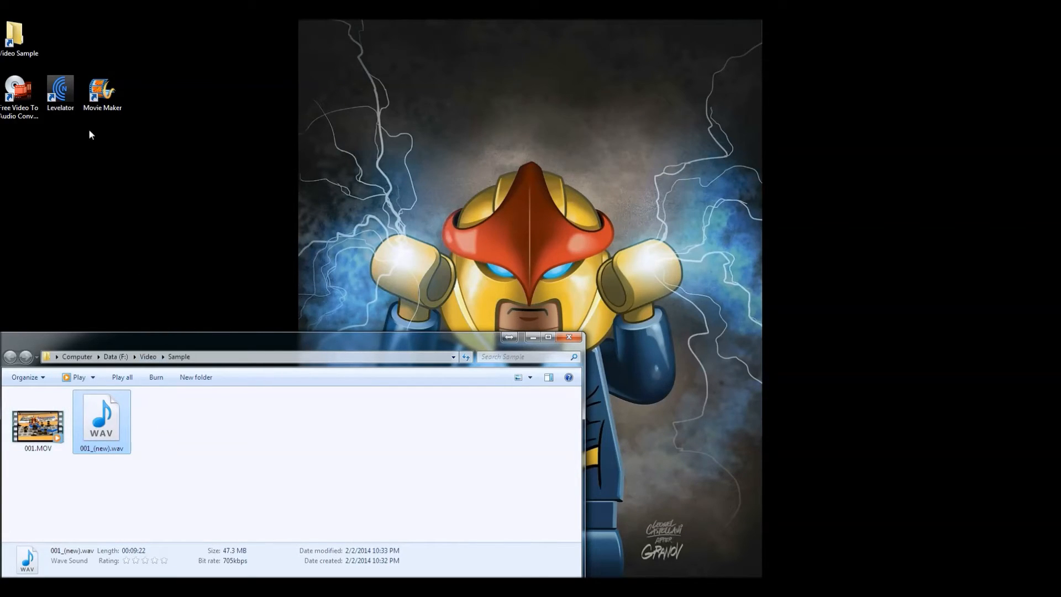
Step: Process 001_(new).wav with The Levelator to even out its audio levels, and close the program
double_click(60, 91)
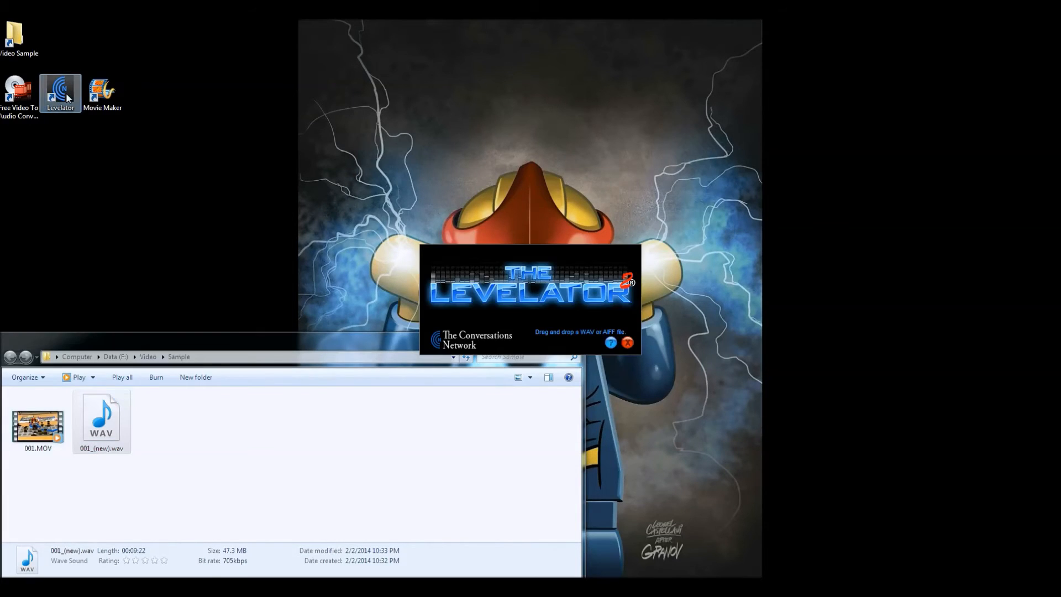
drag(108, 422, 524, 316)
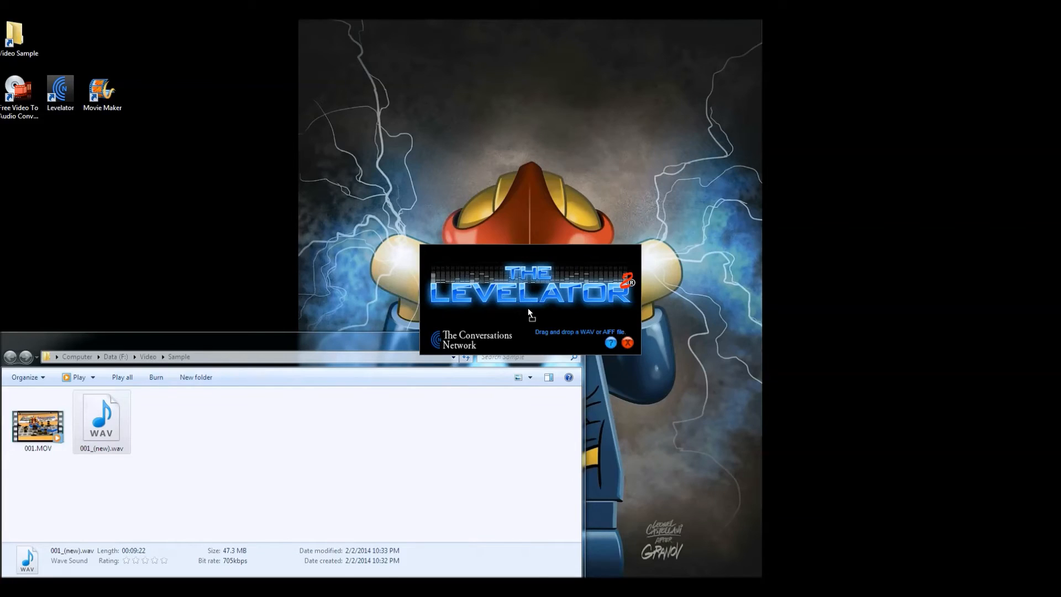
drag(530, 308, 529, 309)
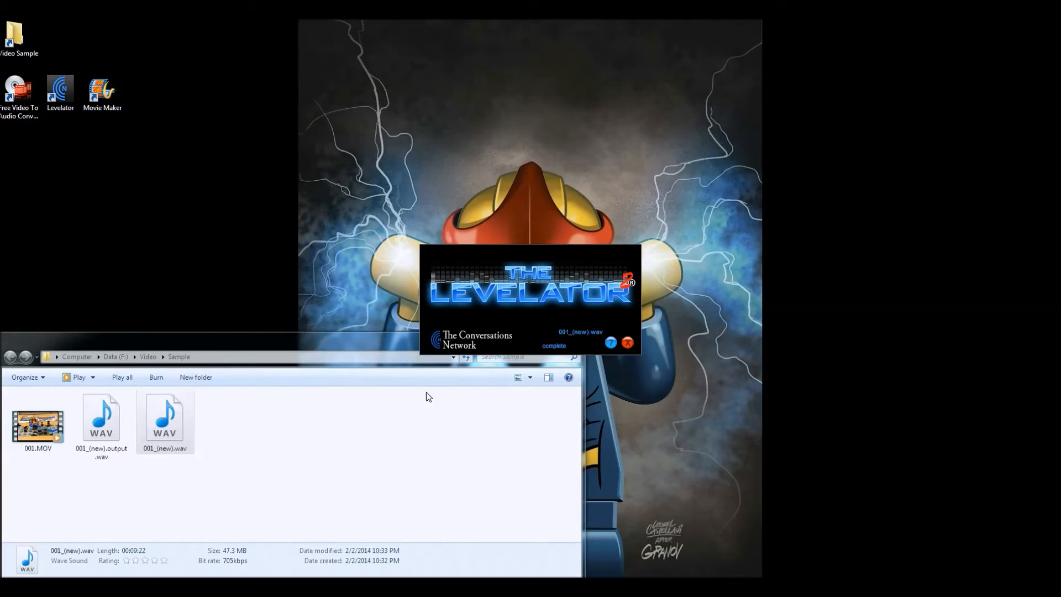
click(628, 343)
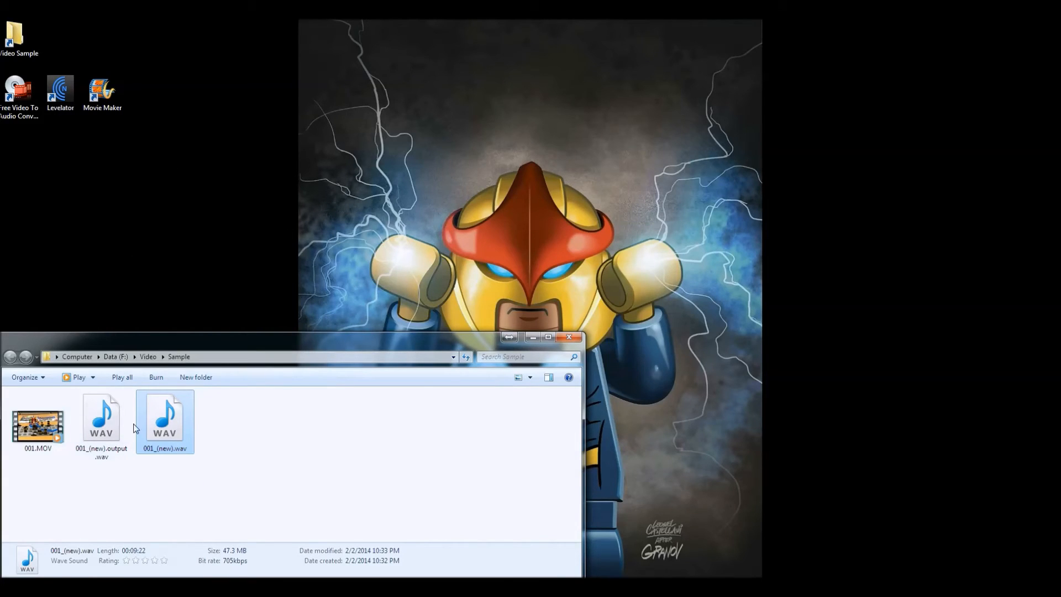
Step: Open Movie Maker and add 001.MOV from the Sample folder to the new project
click(99, 425)
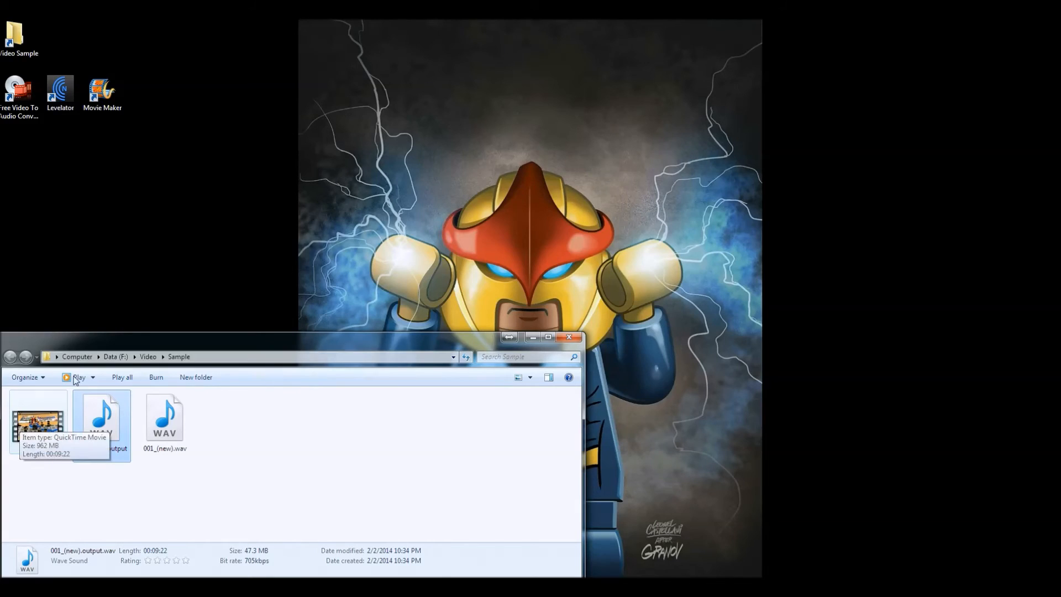
double_click(97, 95)
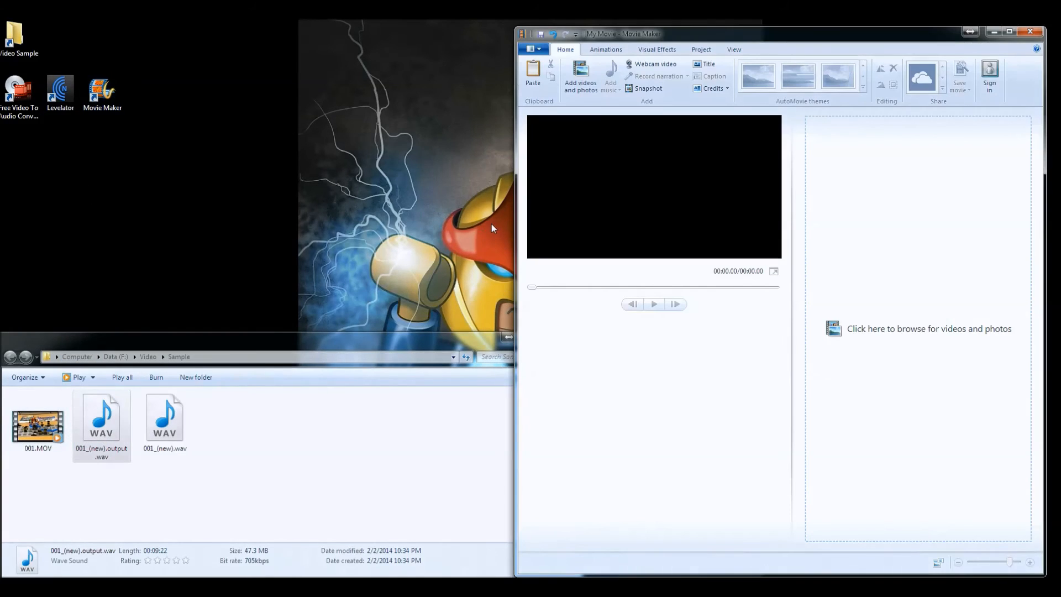
click(32, 430)
drag(32, 430, 882, 270)
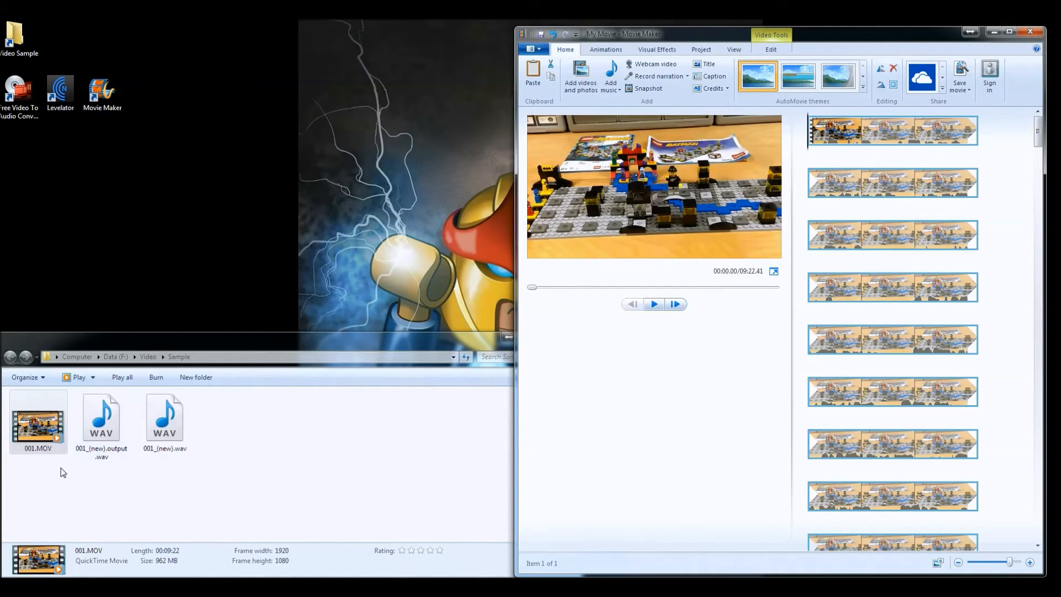
Step: Add 001_(new).output.wav as a music track starting at the very beginning of the video
click(102, 432)
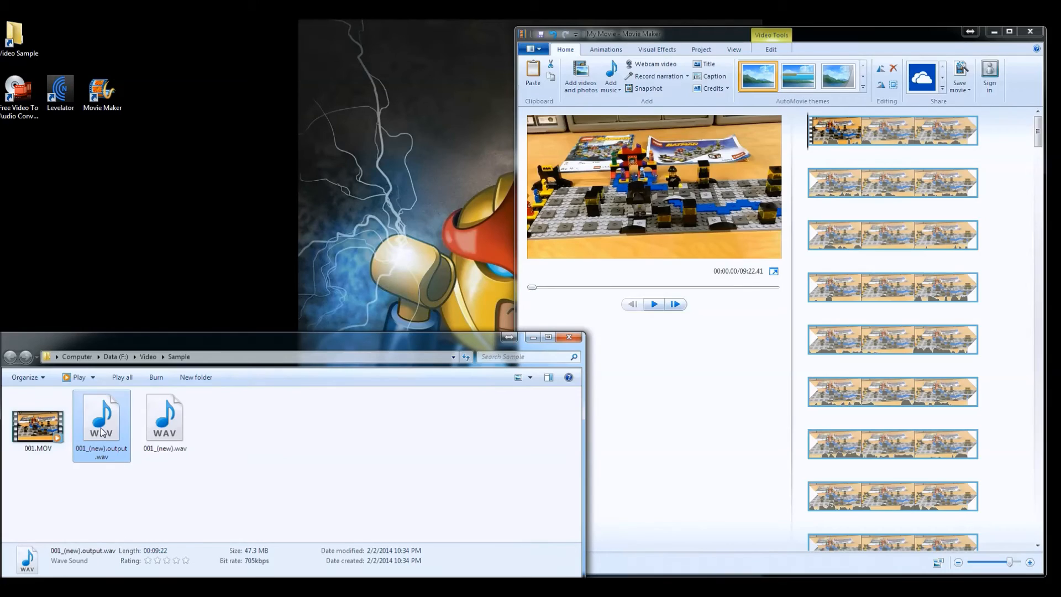
drag(110, 396, 907, 192)
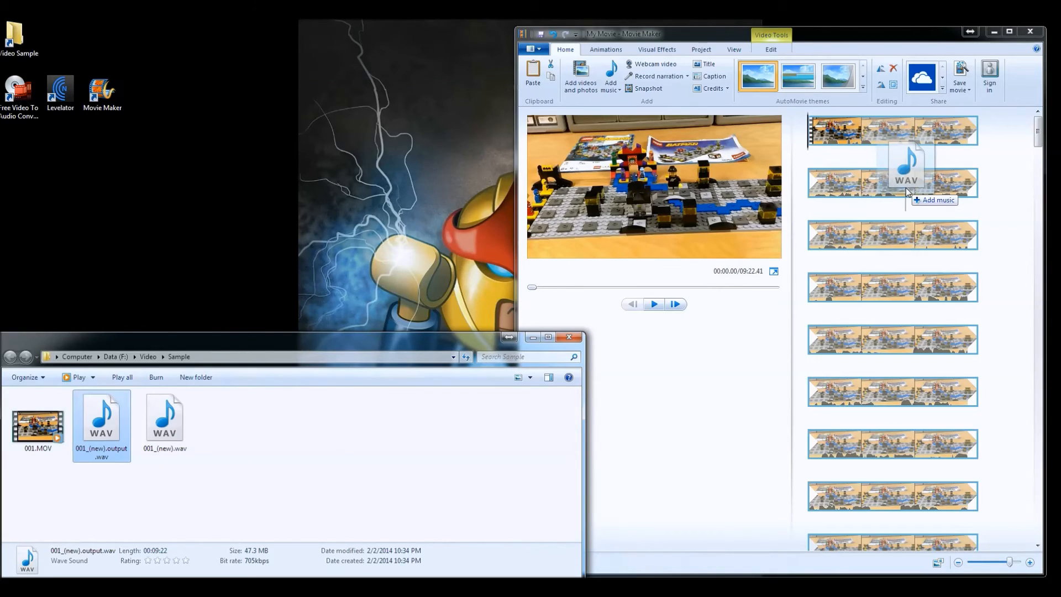
drag(907, 192, 811, 141)
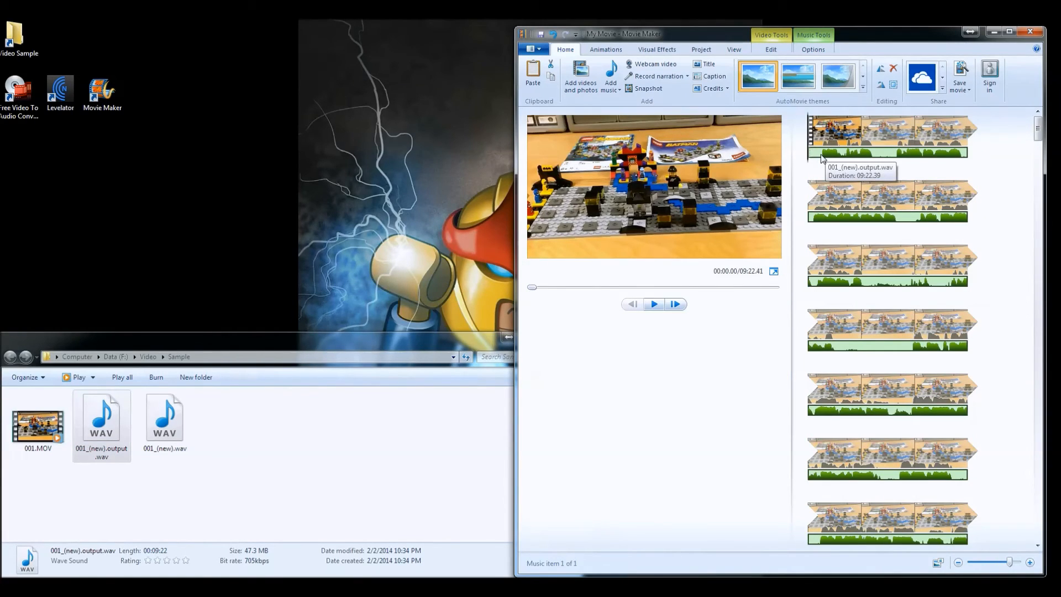
click(830, 141)
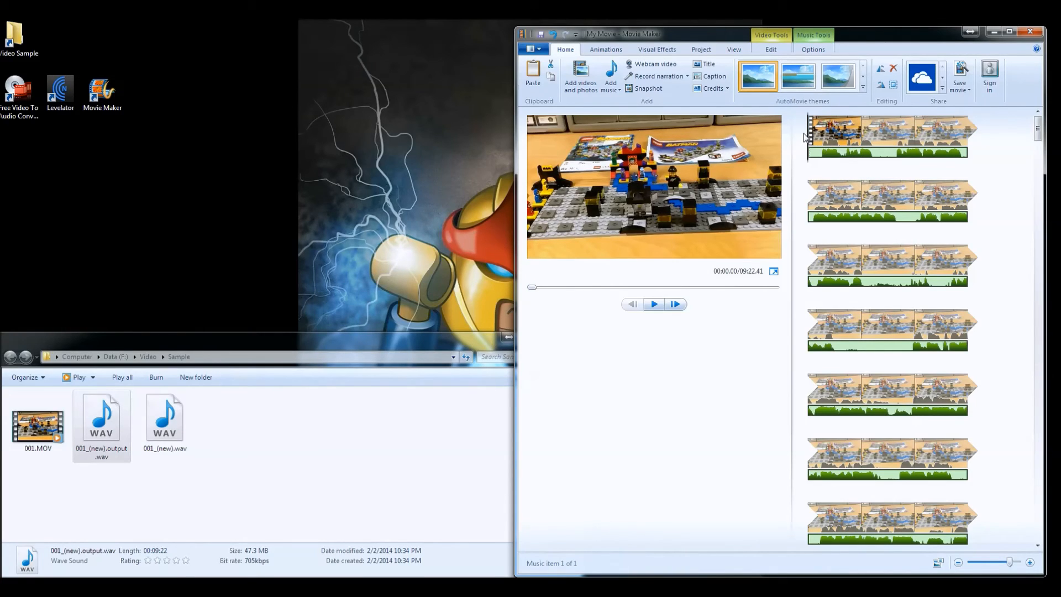
Step: Save the movie with the YouTube setting as "Lego Review 50003 Batman board game.mp4" in the Sample folder
click(541, 52)
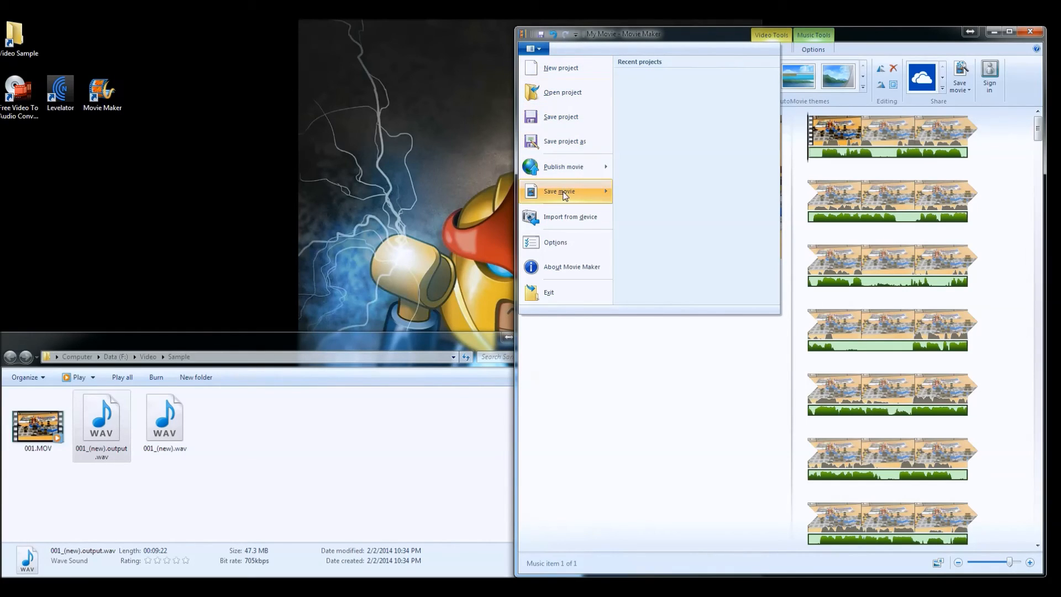
mouse_move(564, 200)
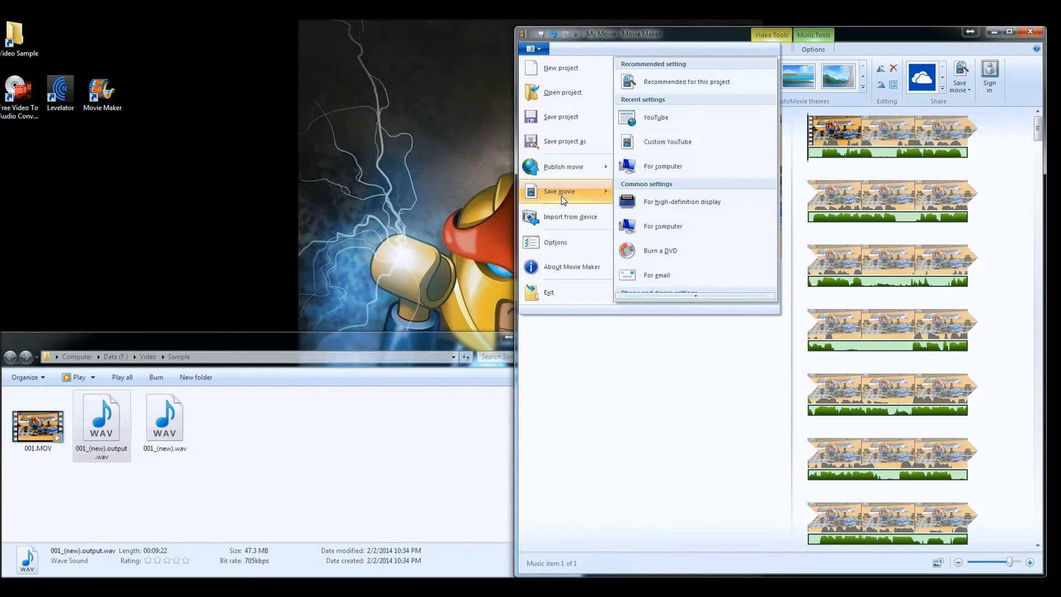
click(653, 124)
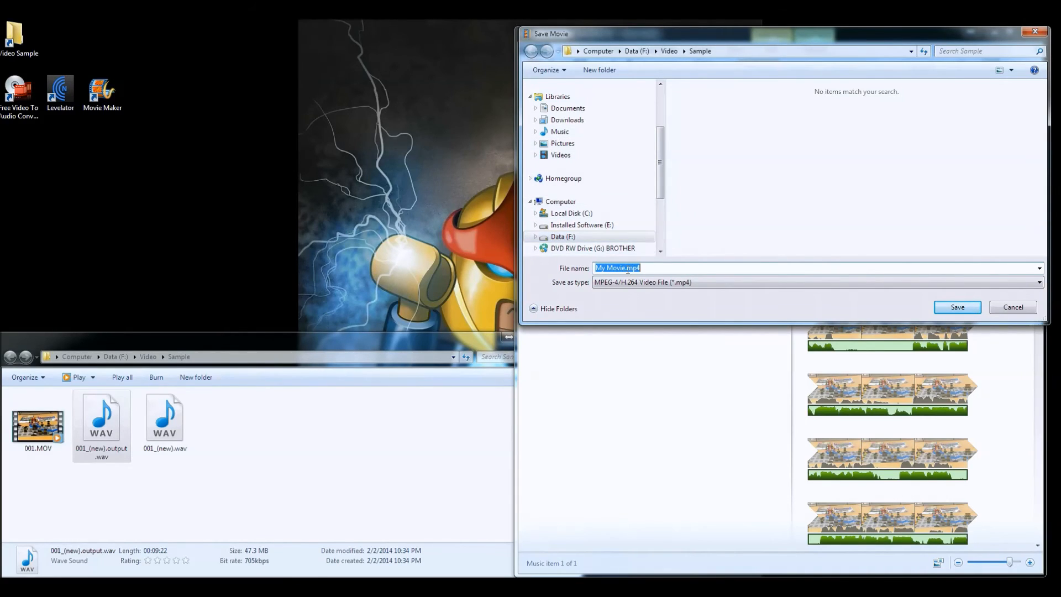
drag(625, 268, 579, 270)
text(Lego Revi)
text(ew 500)
text(03 Batman bo)
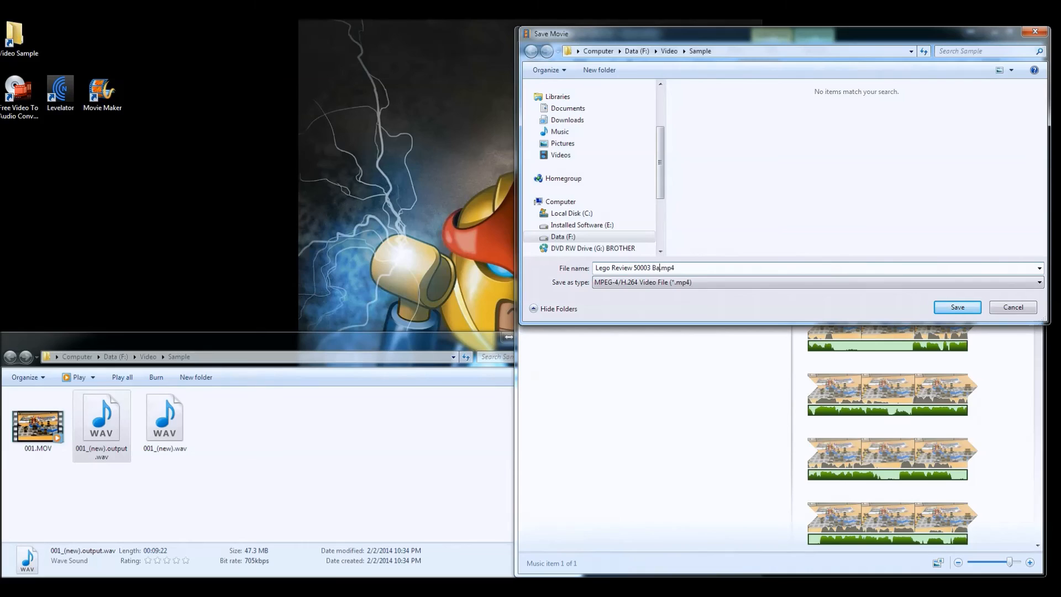
text(ard game)
click(958, 307)
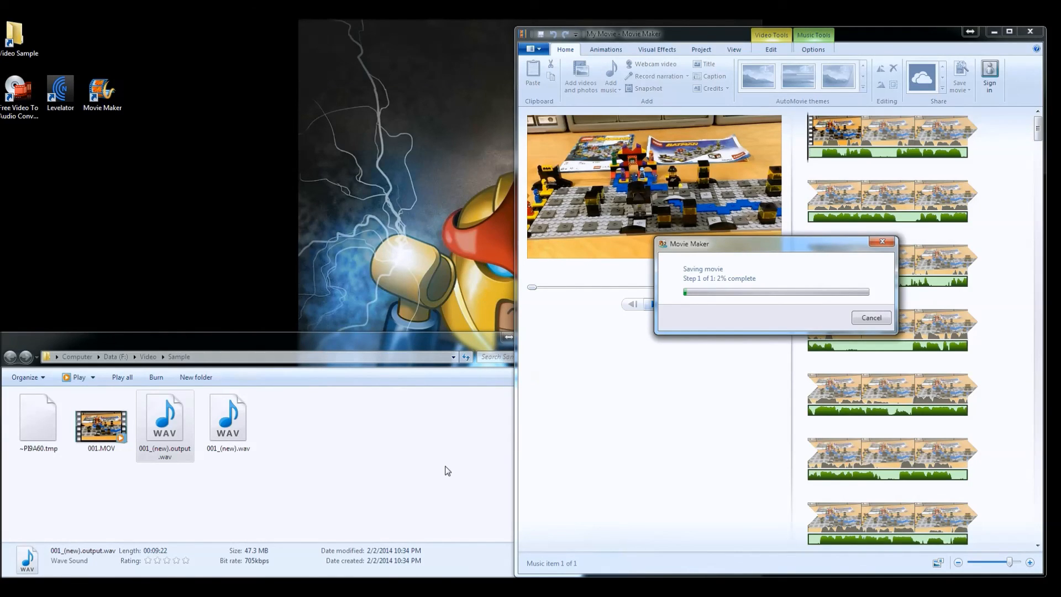
Step: Cancel the movie export in progress
click(866, 320)
click(809, 292)
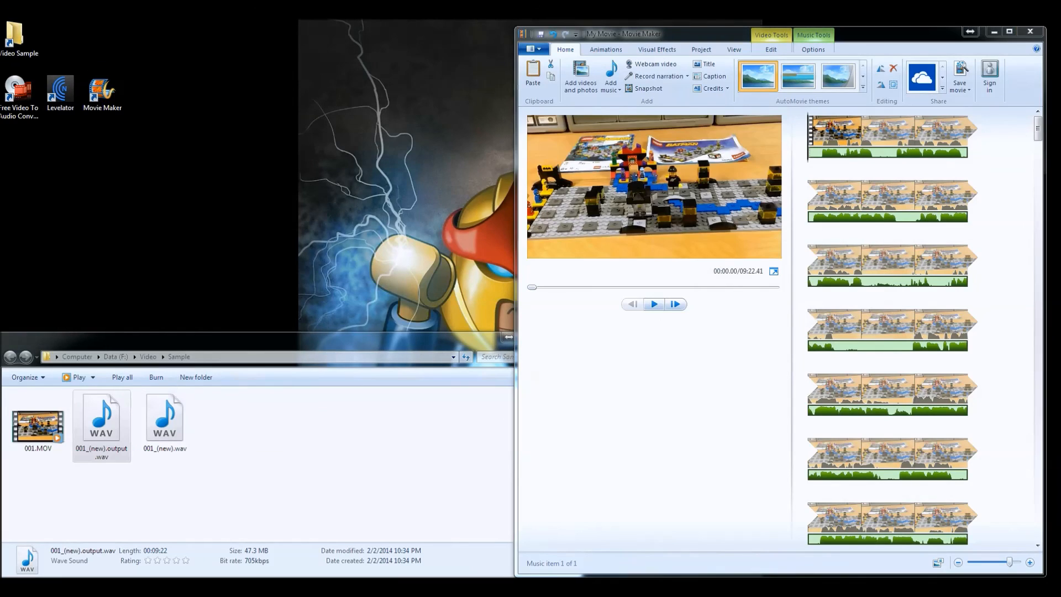
Step: Compare the file sizes of the exported Lego Review MP4 and the original 001.MOV
drag(47, 454, 273, 425)
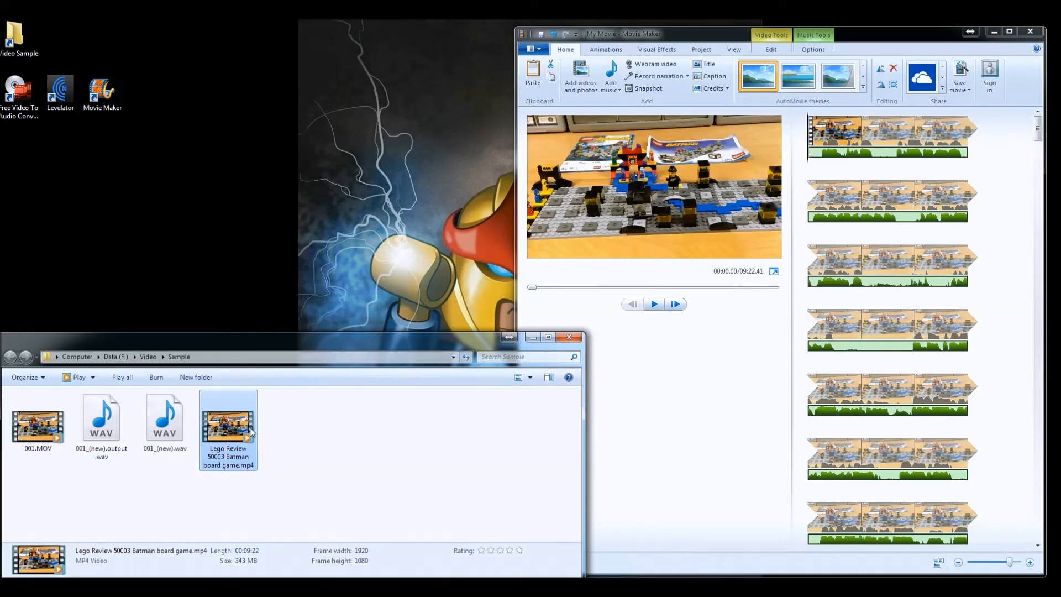
click(33, 423)
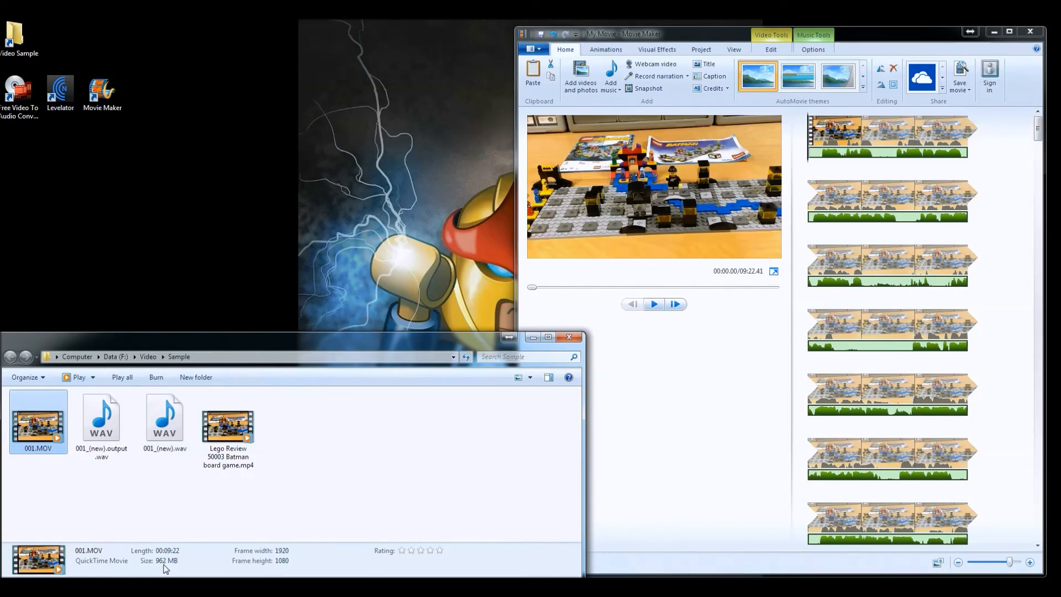
click(227, 436)
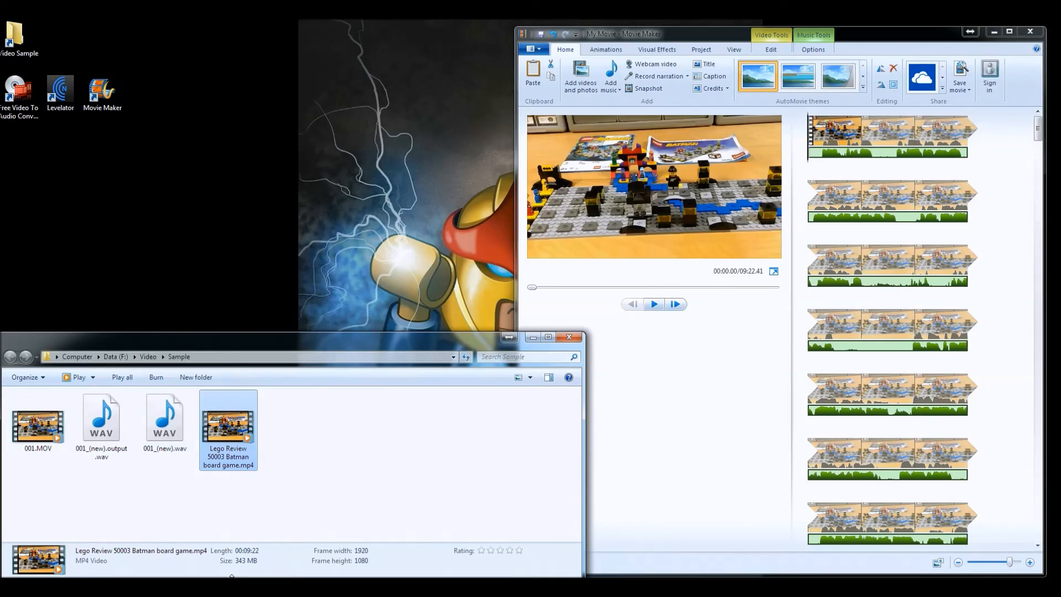